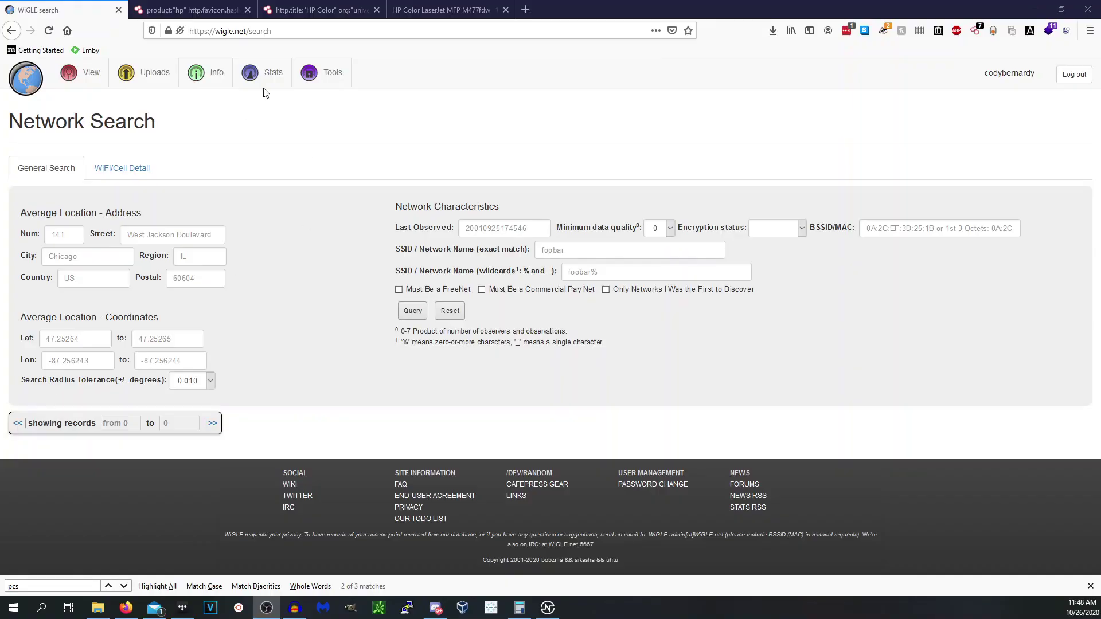
# Step: Switch from WiGLE Network Search to the Shodan 'HP Color' printer results
pyautogui.click(344, 9)
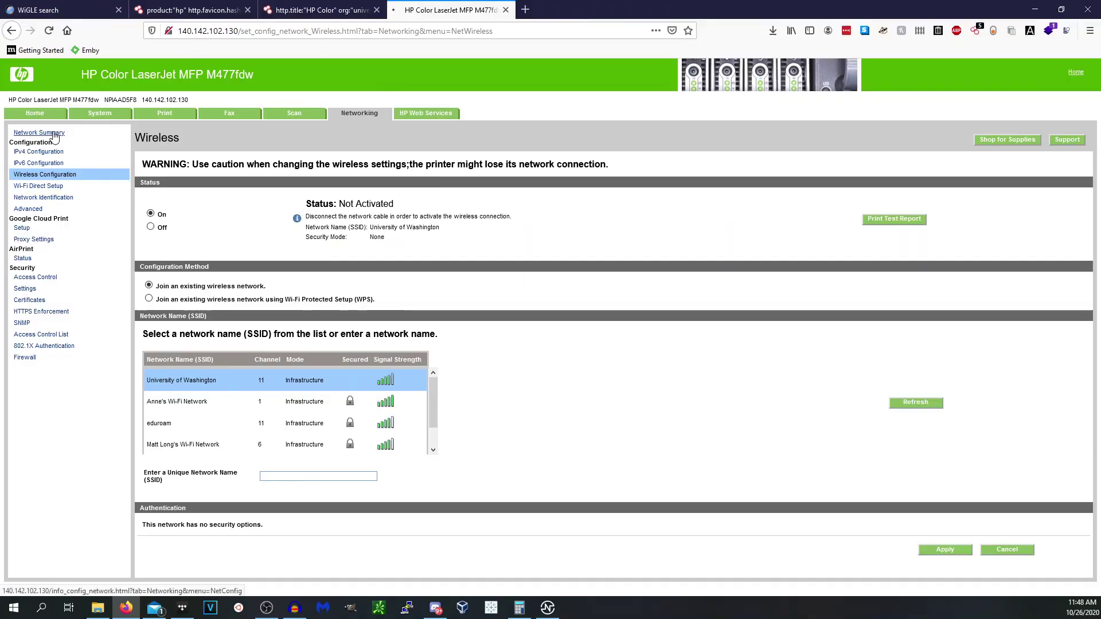
# Step: View the Network Summary of the HP Color LaserJet MFP M477fdw web interface
pyautogui.click(55, 134)
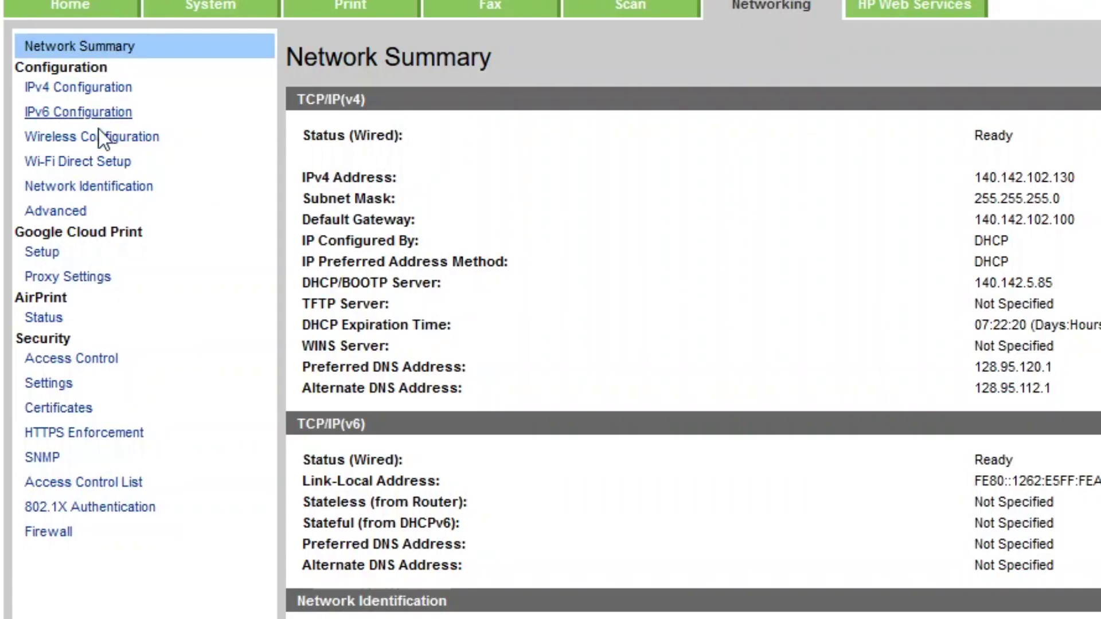
# Step: View the printer's Wireless Configuration, then return to the Shodan 'HP Color' results
pyautogui.click(98, 139)
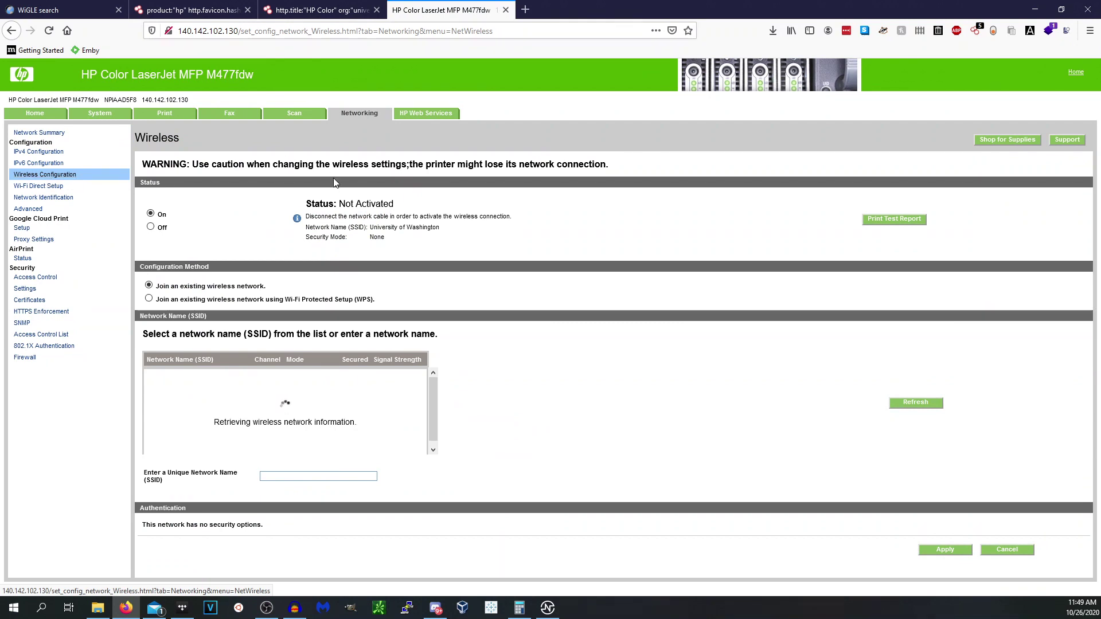
pyautogui.click(321, 9)
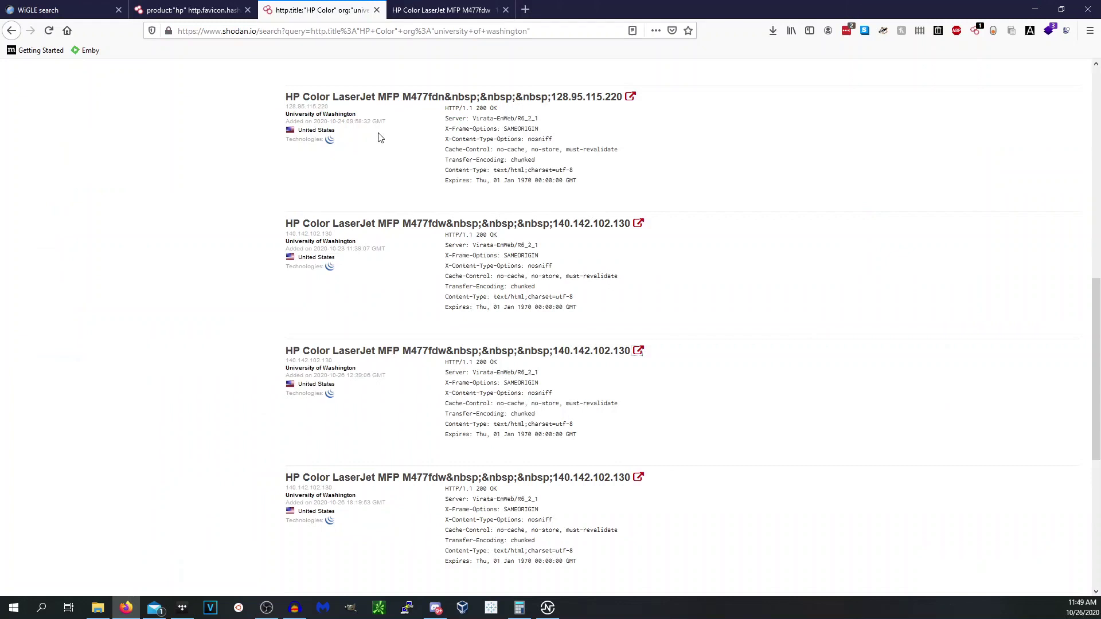
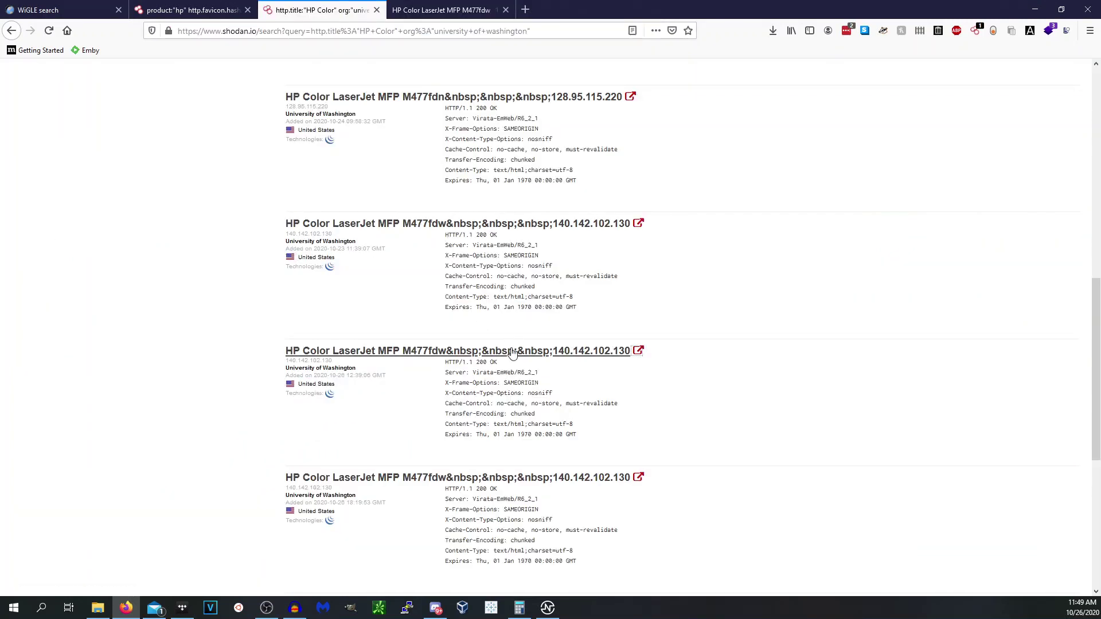
# Step: Open the Shodan host page for 140.142.102.130 and select its IP address from the heading
pyautogui.click(449, 228)
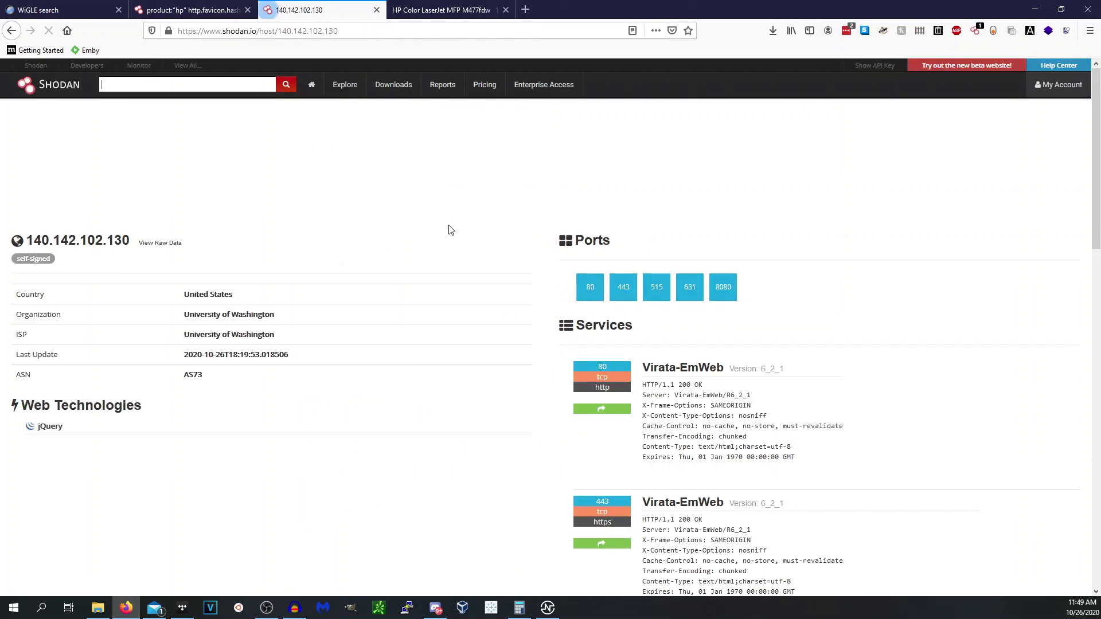
pyautogui.scroll(-4, 452, 238)
pyautogui.scroll(4, 450, 228)
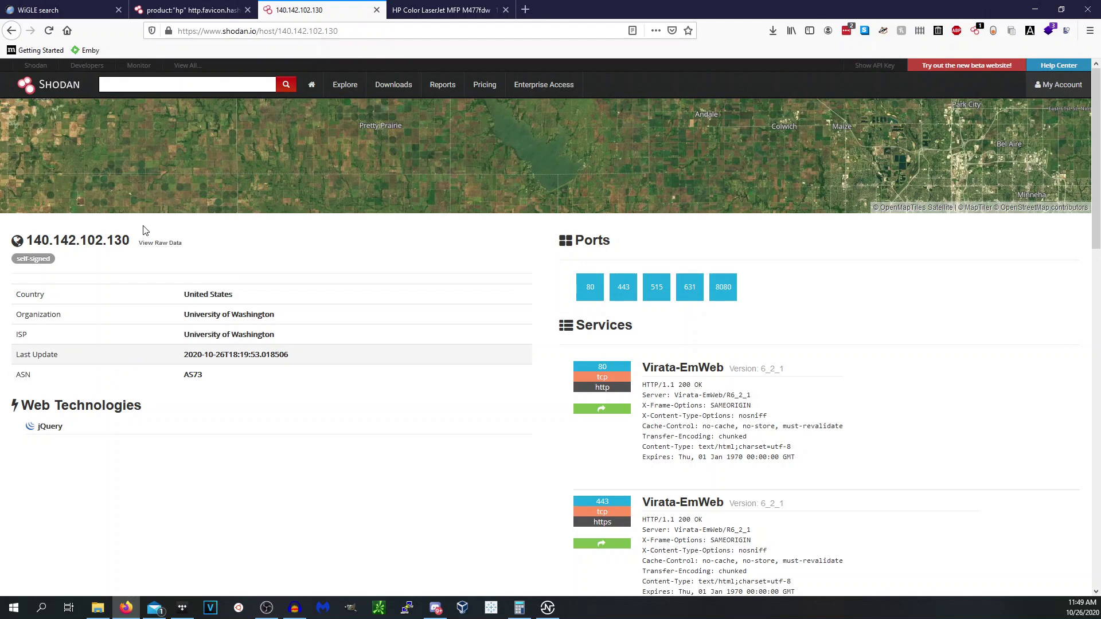
pyautogui.moveTo(135, 240); pyautogui.dragTo(55, 245)
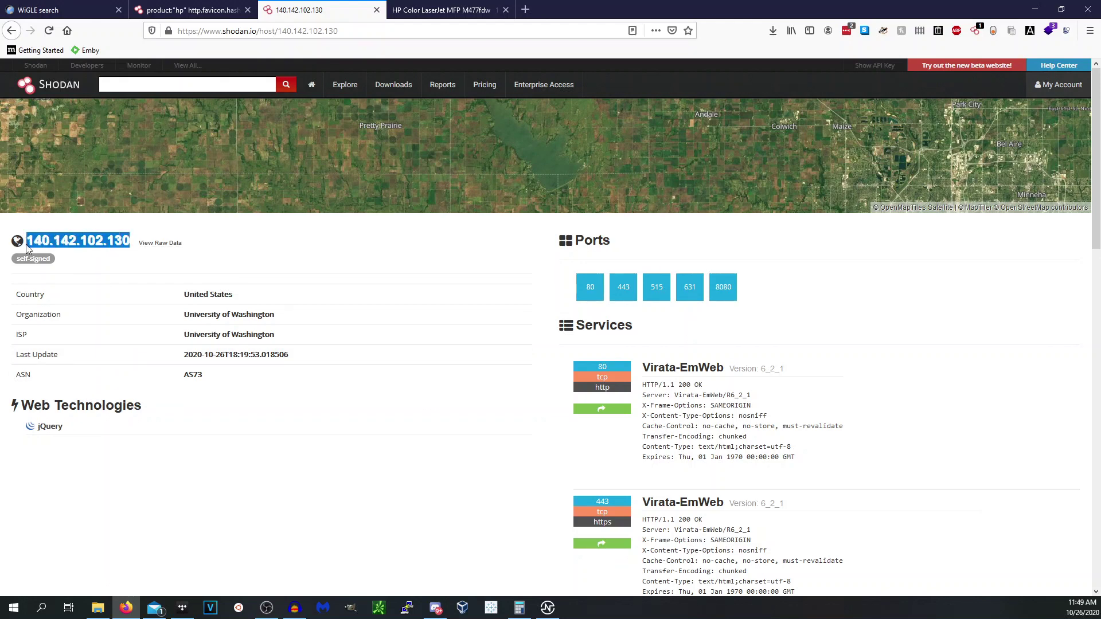
pyautogui.hotkey('ctrl', 't')
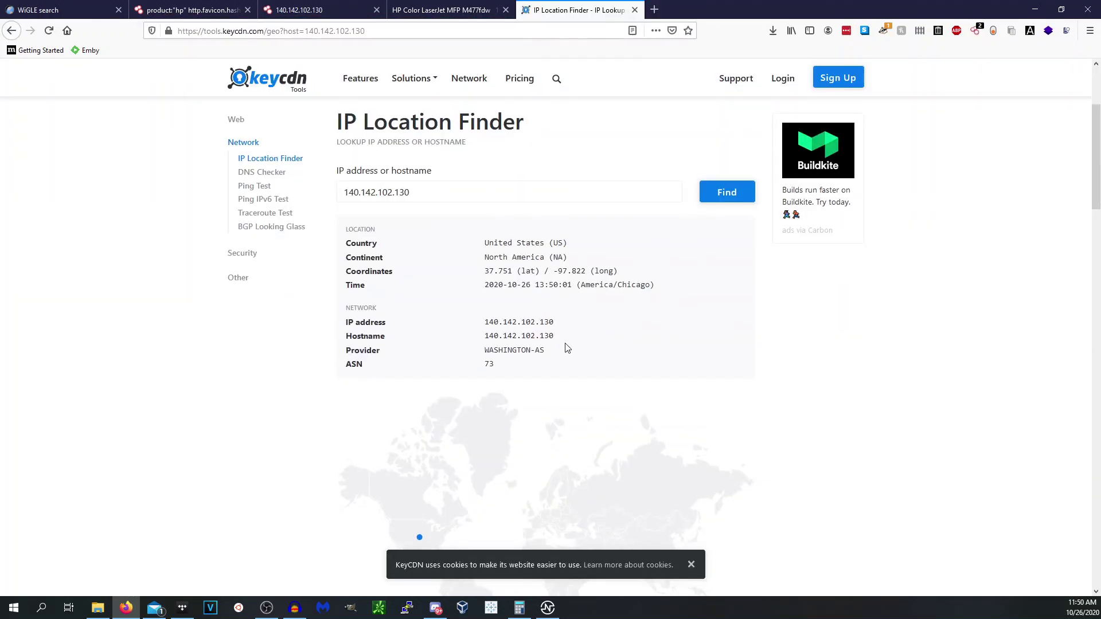
# Step: Scroll through the KeyCDN location results for 140.142.102.130 (United States, 37.751 / -97.822)
pyautogui.scroll(-1, 567, 348)
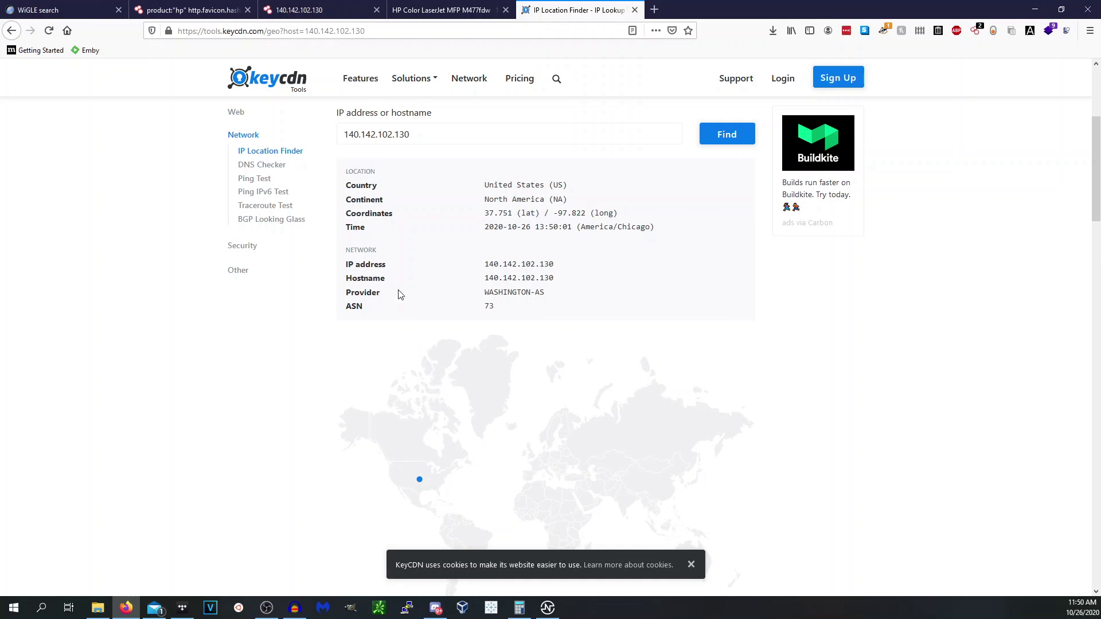
# Step: Review the printer's Wireless Configuration SSID list and place its tab beside WiGLE search
pyautogui.click(445, 10)
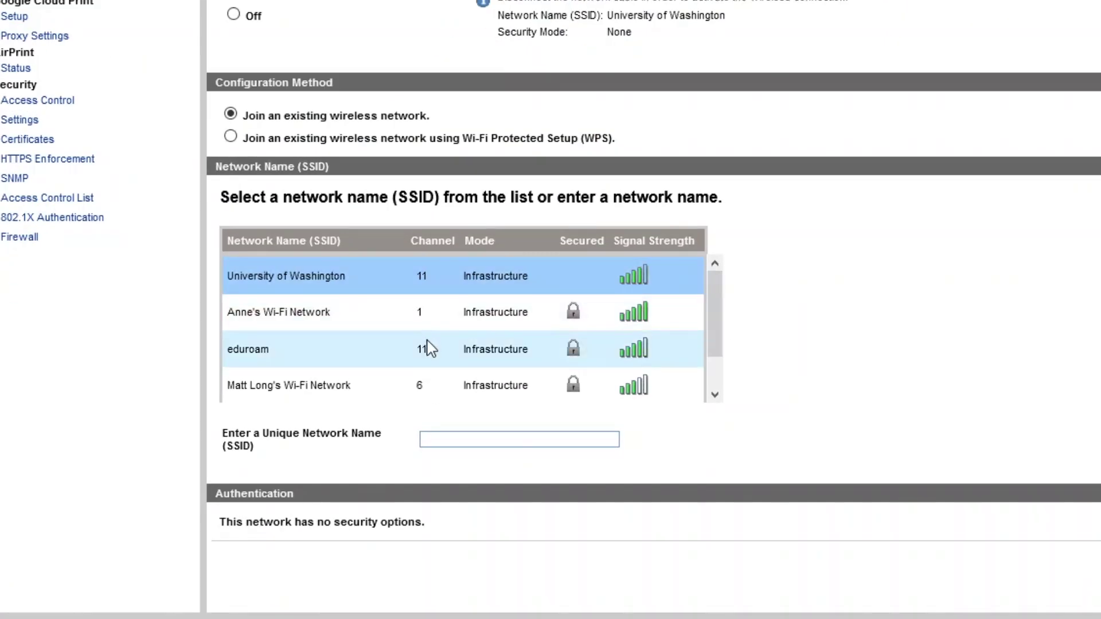
pyautogui.scroll(-1, 432, 328)
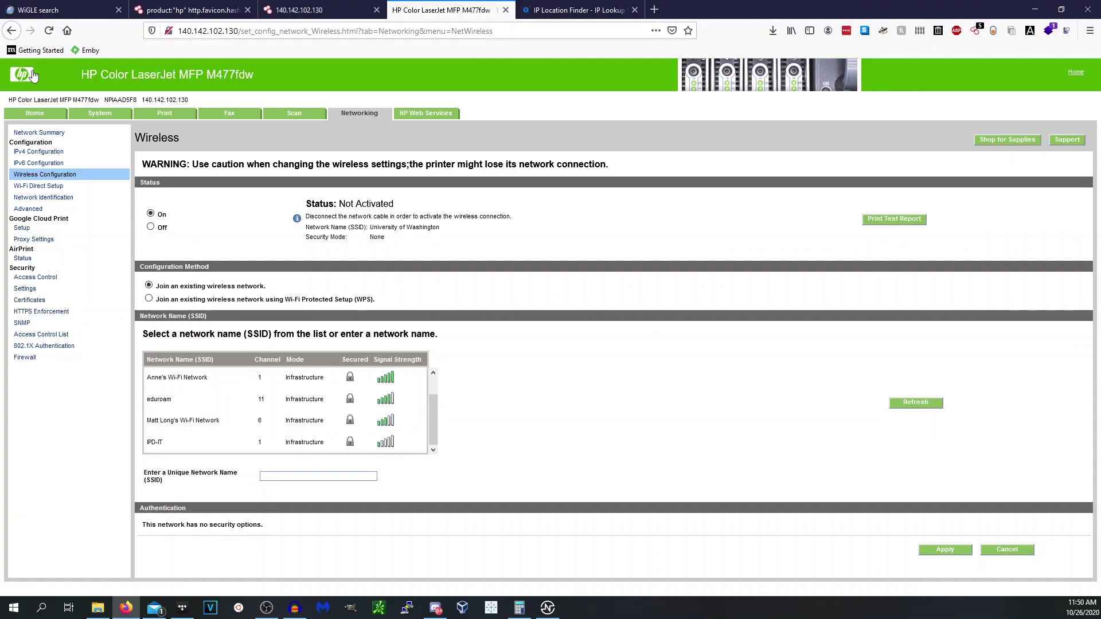
pyautogui.click(50, 11)
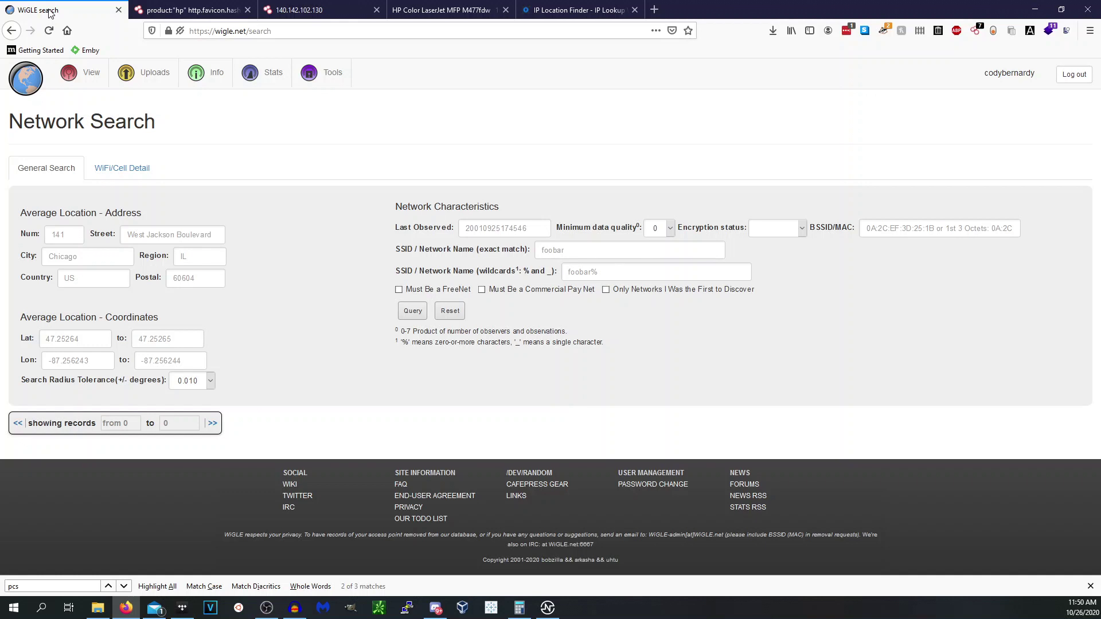
pyautogui.moveTo(465, 10); pyautogui.dragTo(171, 10)
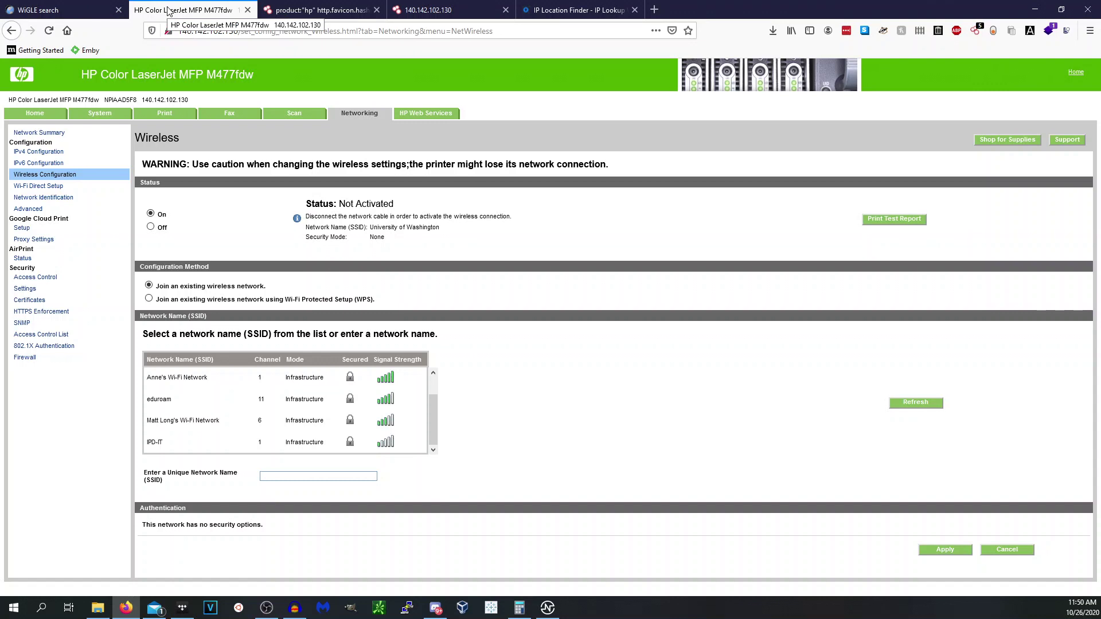
pyautogui.scroll(1, 255, 416)
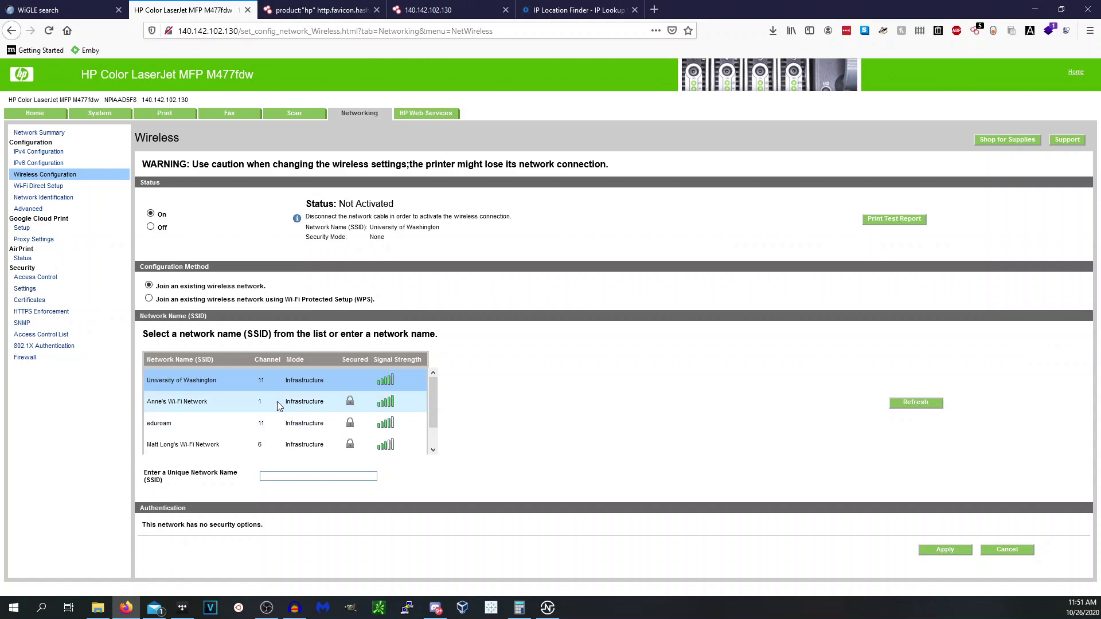
# Step: Search WiGLE for the first neighbouring SSID pasted from the printer's list
pyautogui.click(92, 10)
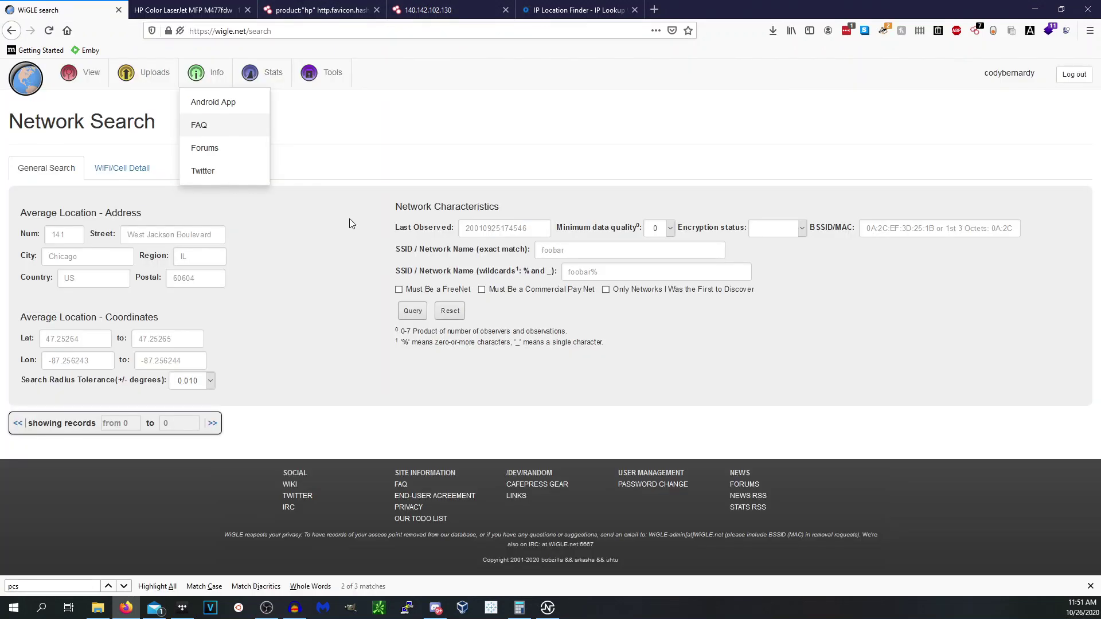
pyautogui.write("Anne's Wi-Fi Network")
pyautogui.press('Return')
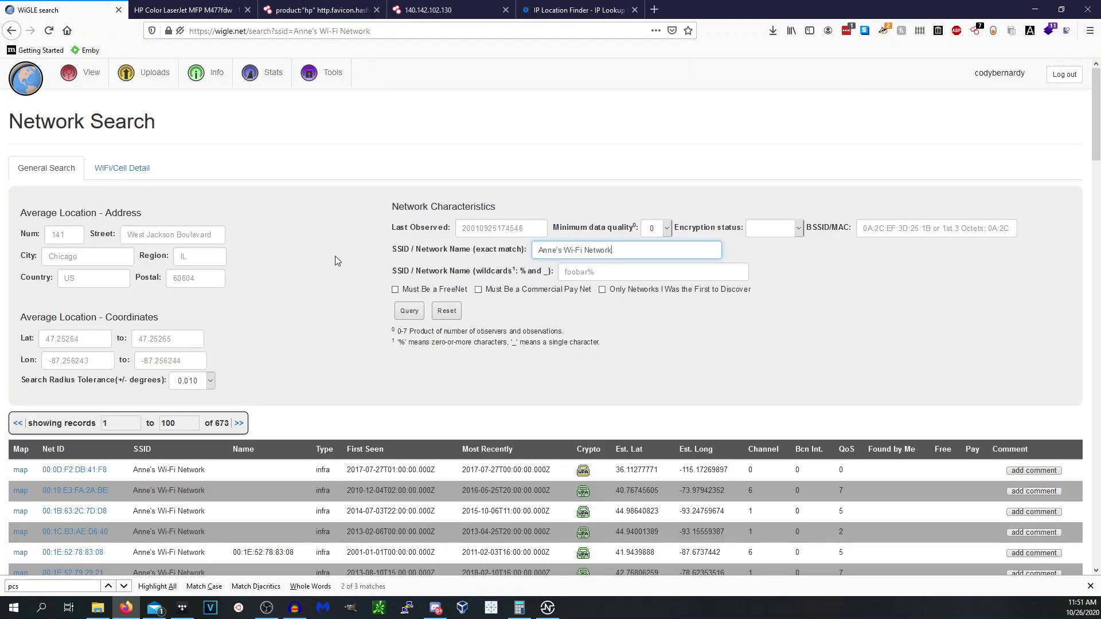
pyautogui.scroll(-2, 361, 264)
pyautogui.scroll(-10, 361, 265)
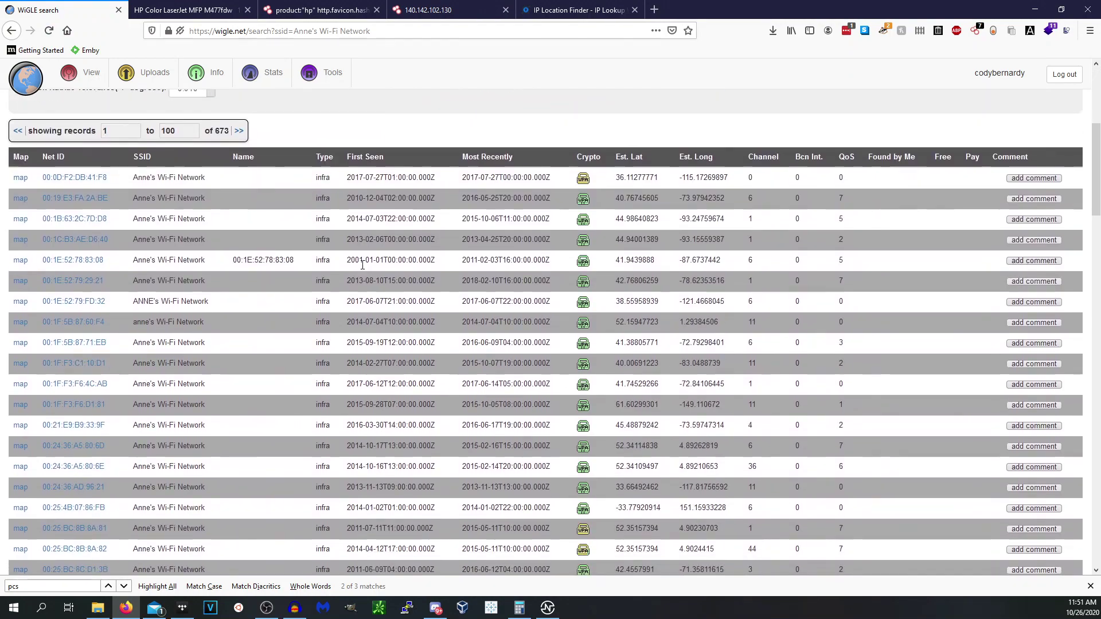
pyautogui.scroll(12, 383, 273)
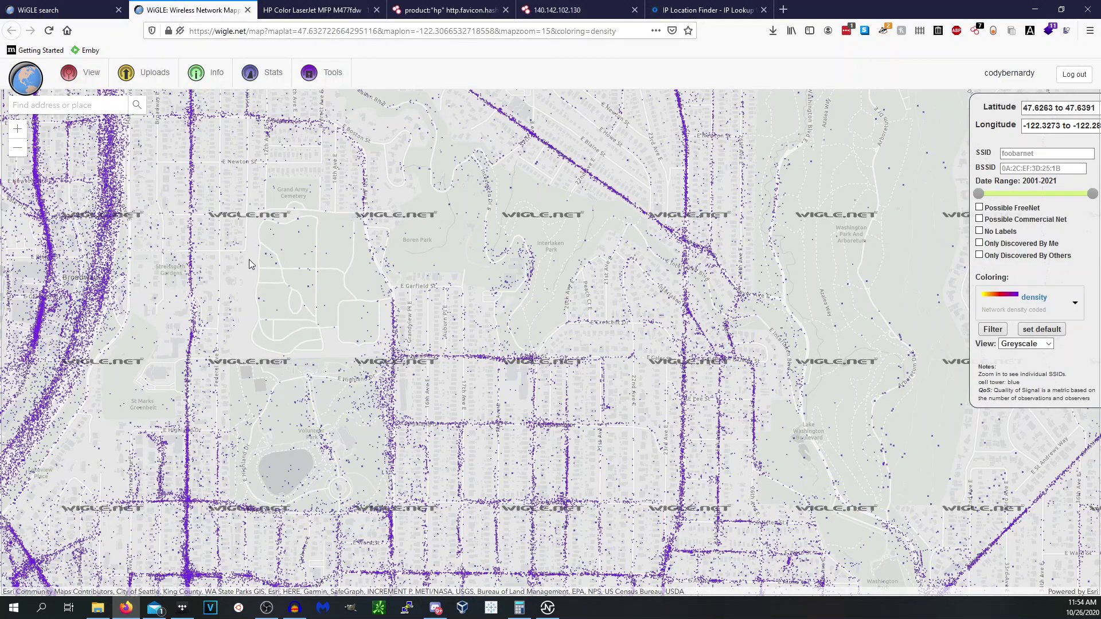
# Step: Recheck the printer's SSID list, replace the owner's name in the search, and rerun it
pyautogui.hotkey('ctrl', 'pageup')
pyautogui.click(279, 7)
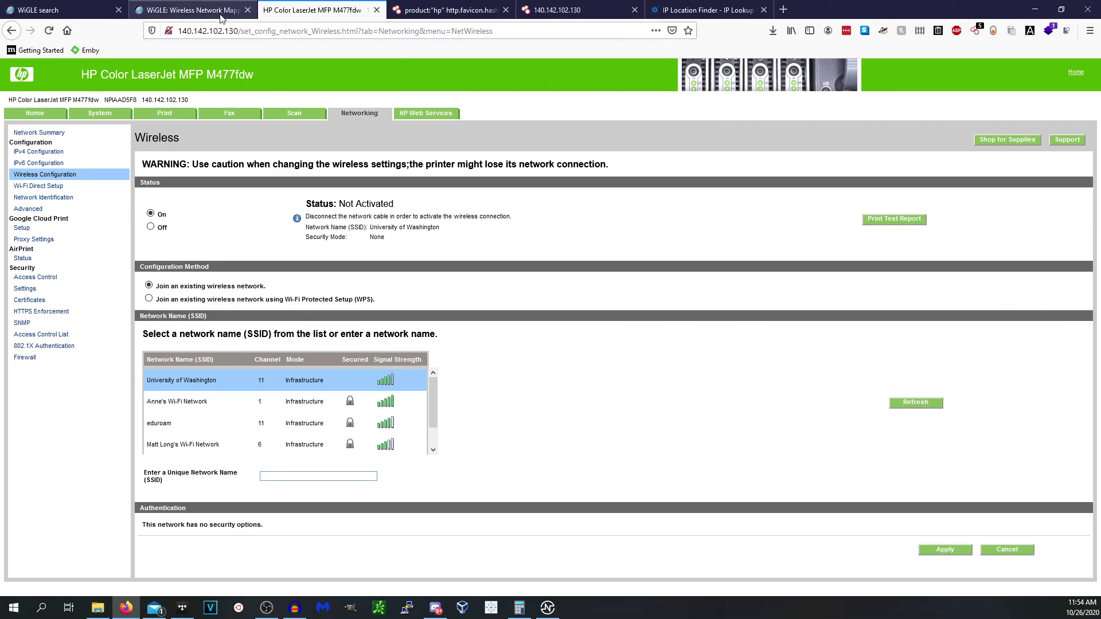
pyautogui.hotkey('ctrl', 'pageup')
pyautogui.hotkey('ctrl', 'pageup')
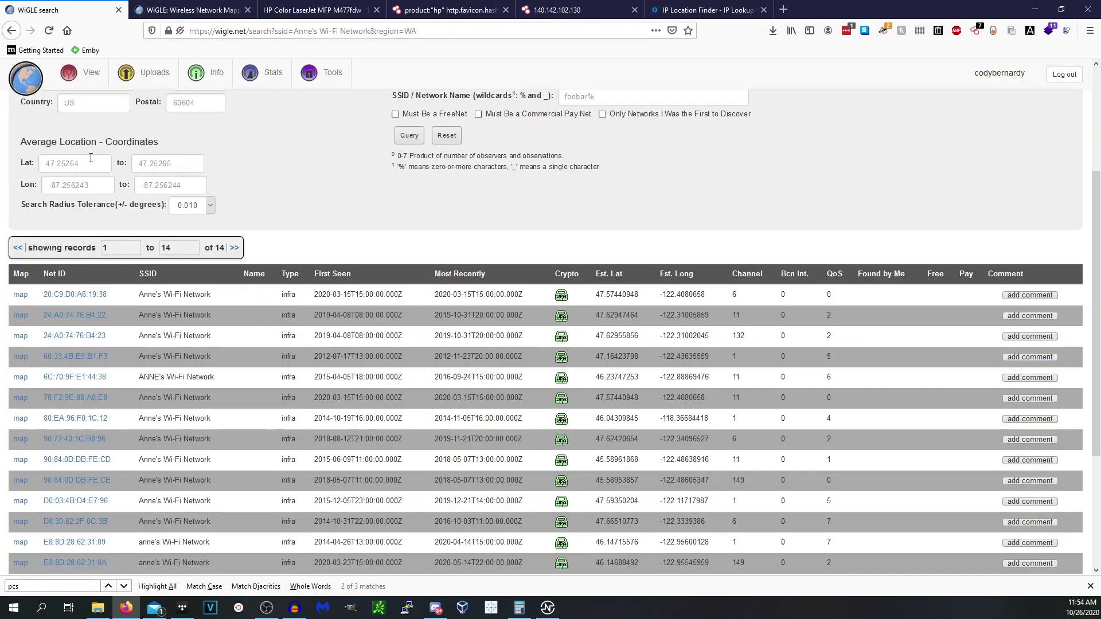
pyautogui.scroll(5, 578, 263)
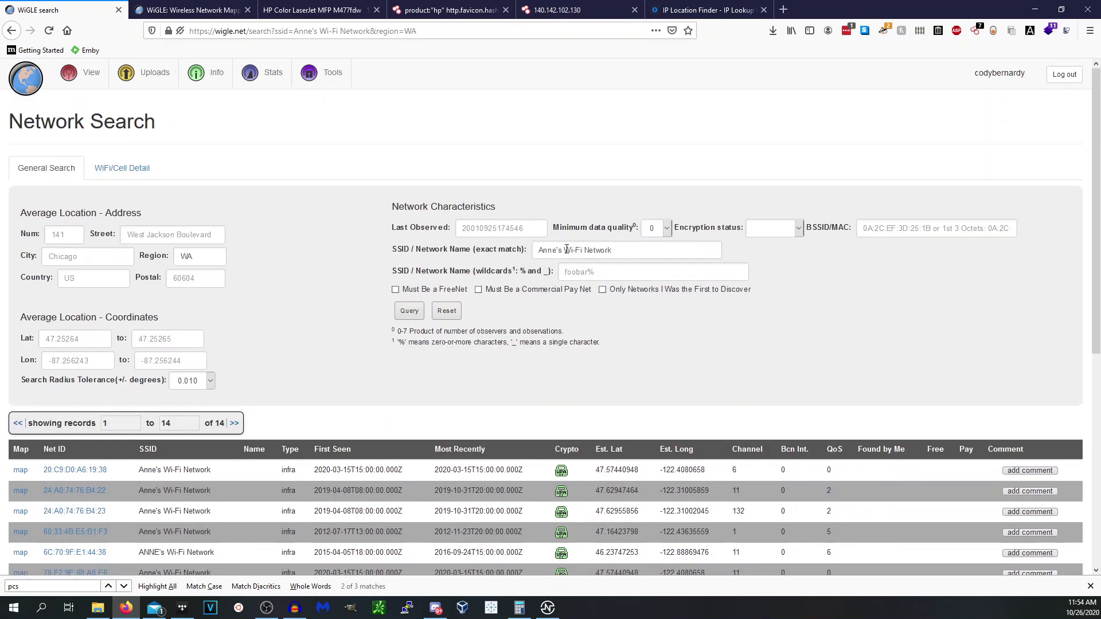
pyautogui.doubleClick(562, 249)
pyautogui.write('Mat')
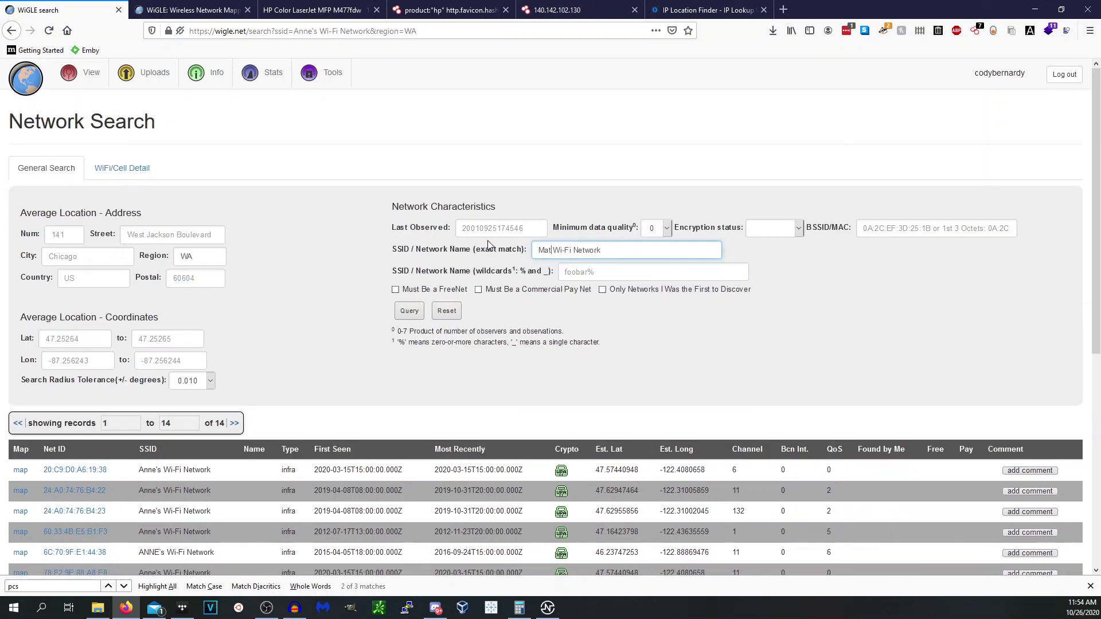
pyautogui.write("t Long's")
pyautogui.press('Return')
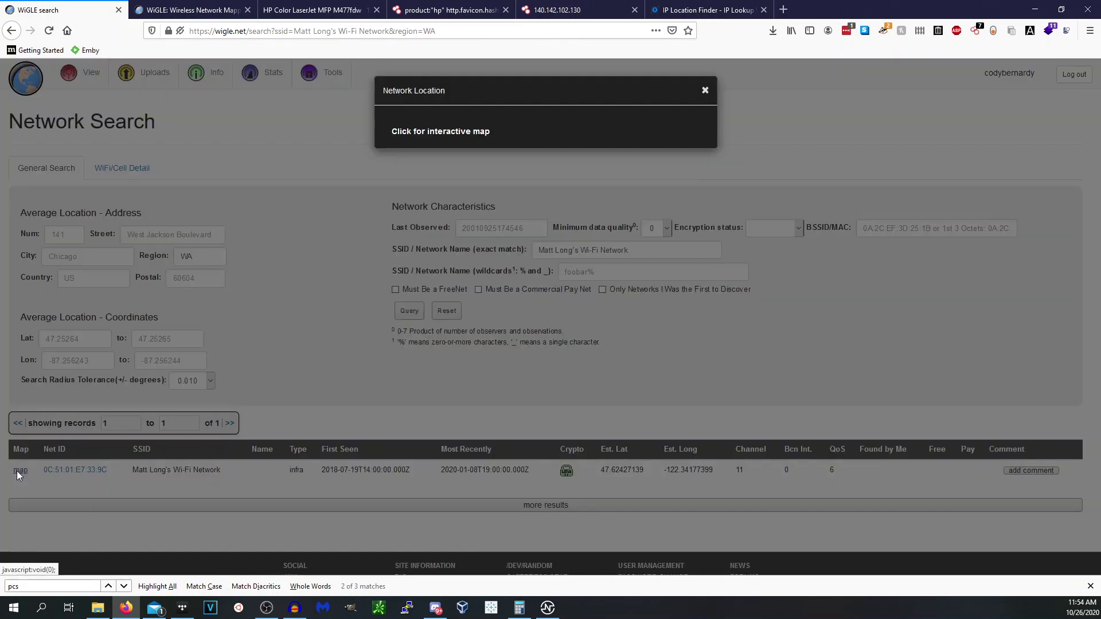
# Step: Open the matched network's location in WiGLE's interactive map
pyautogui.click(20, 470)
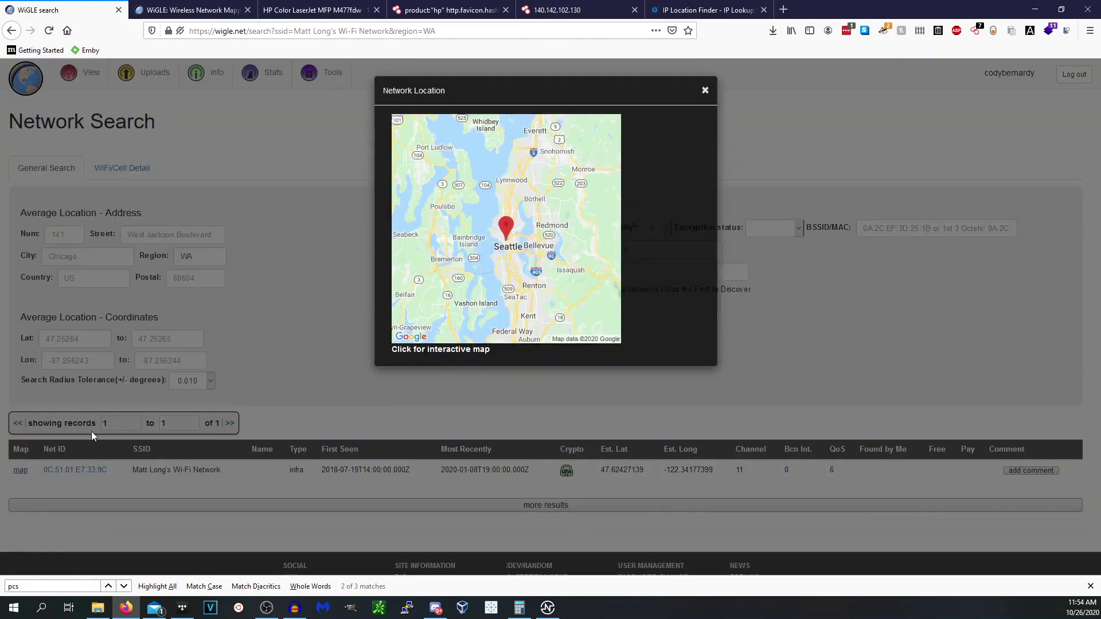
pyautogui.click(411, 351)
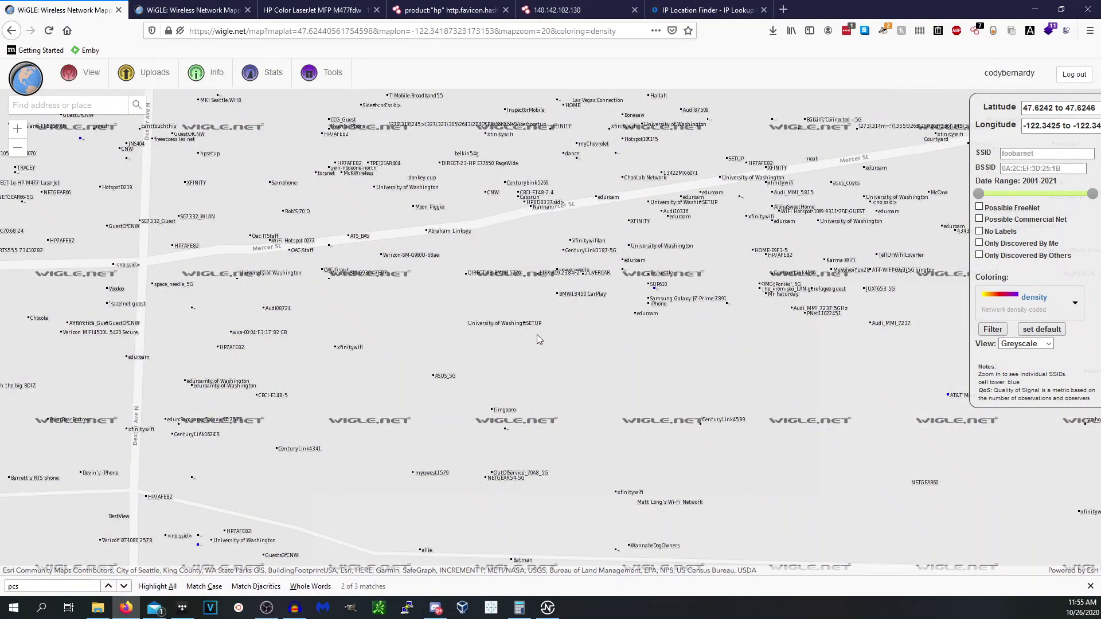
pyautogui.scroll(1, 536, 335)
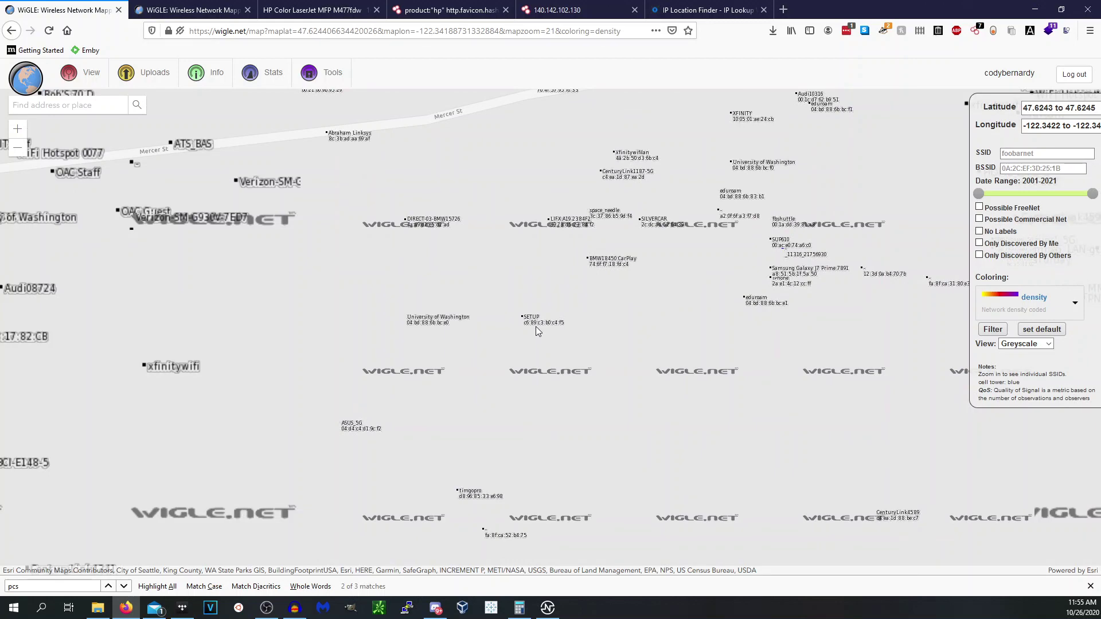
pyautogui.scroll(-2, 536, 326)
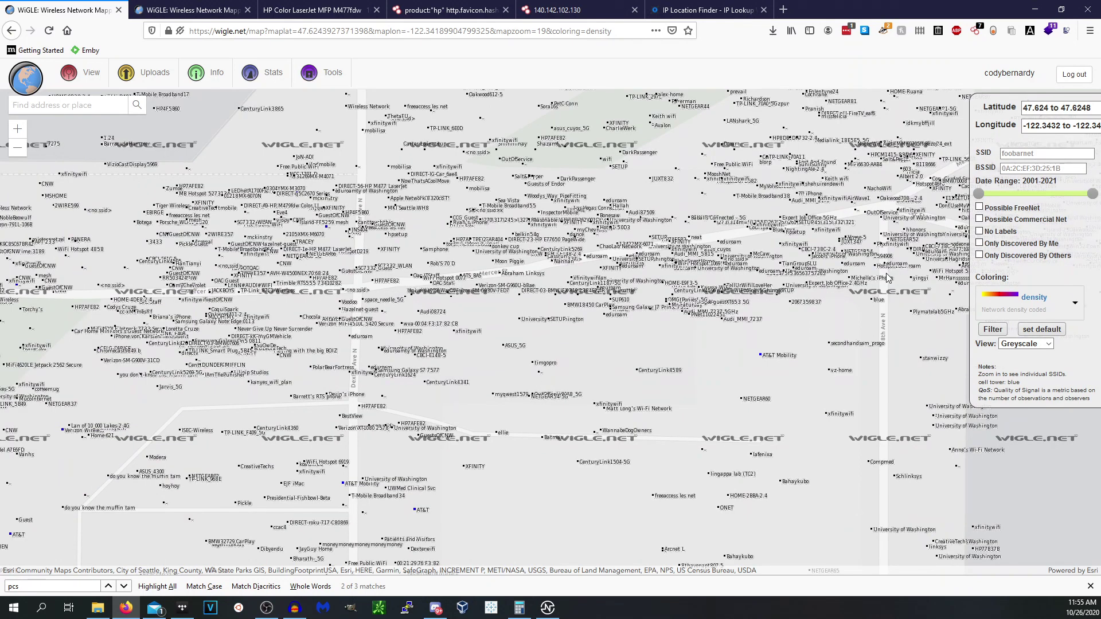
# Step: Switch the map to Satellite view around latitude 47.624, longitude -122.343
pyautogui.click(1028, 344)
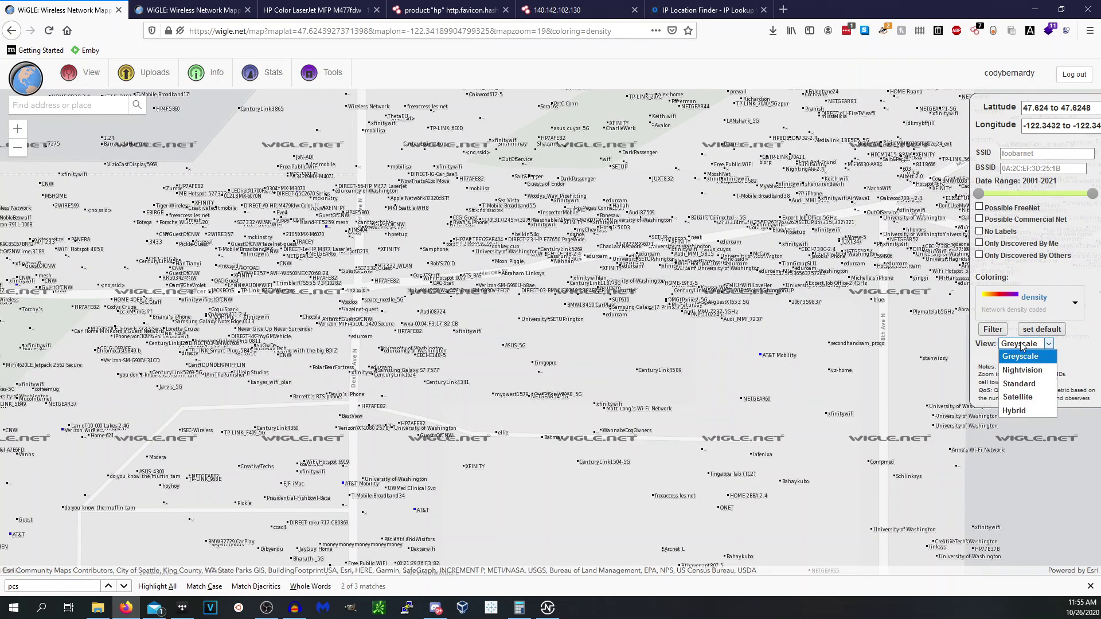
pyautogui.click(1018, 396)
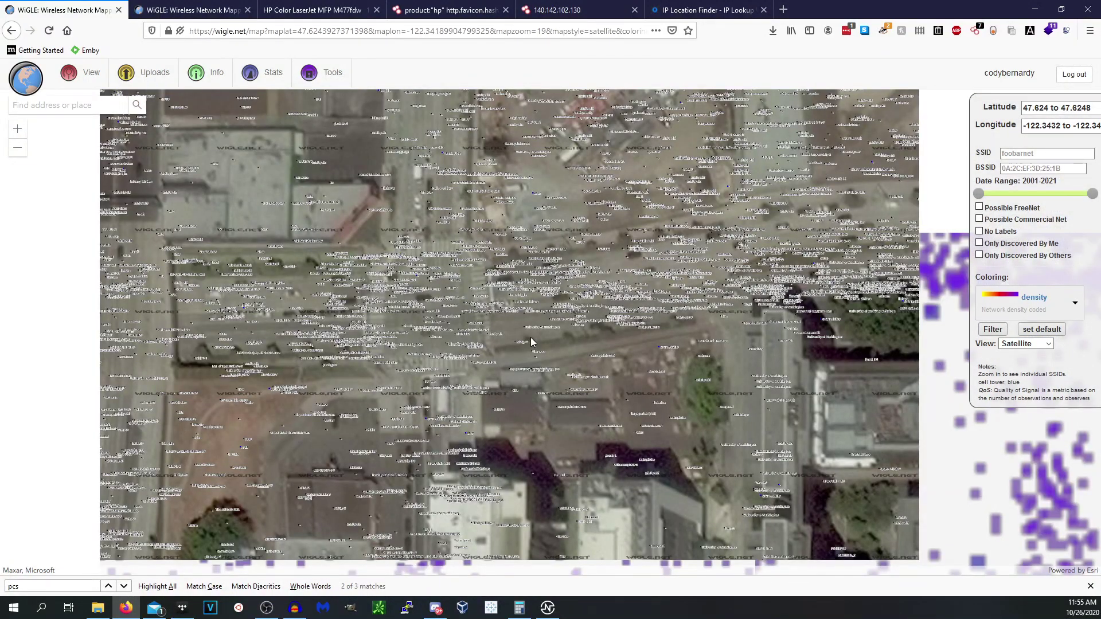
pyautogui.scroll(-1, 531, 342)
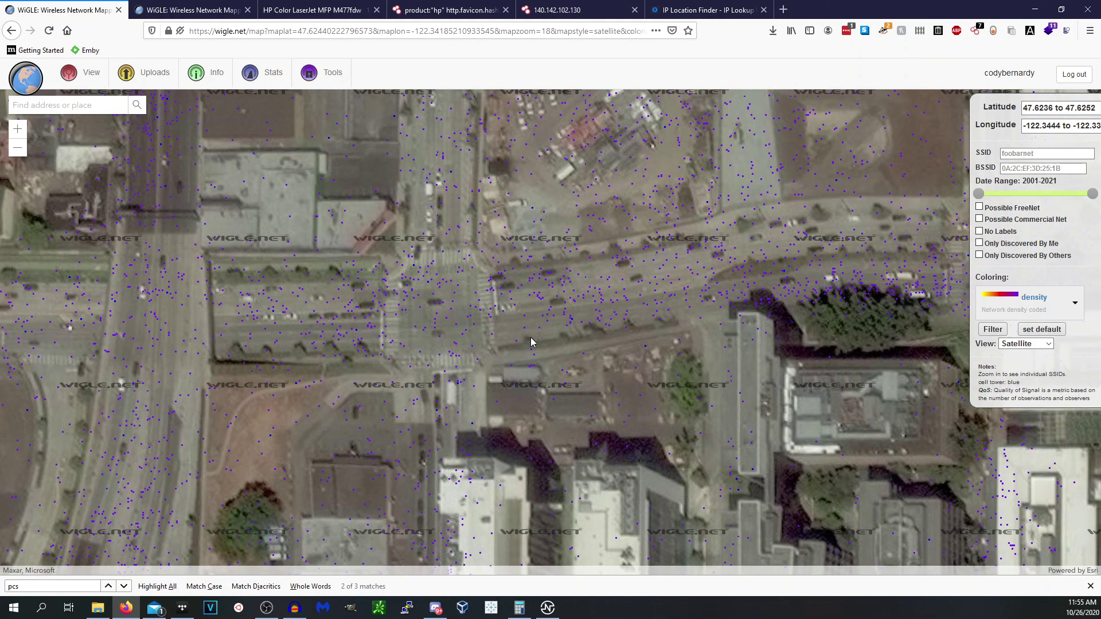
pyautogui.scroll(-1, 531, 342)
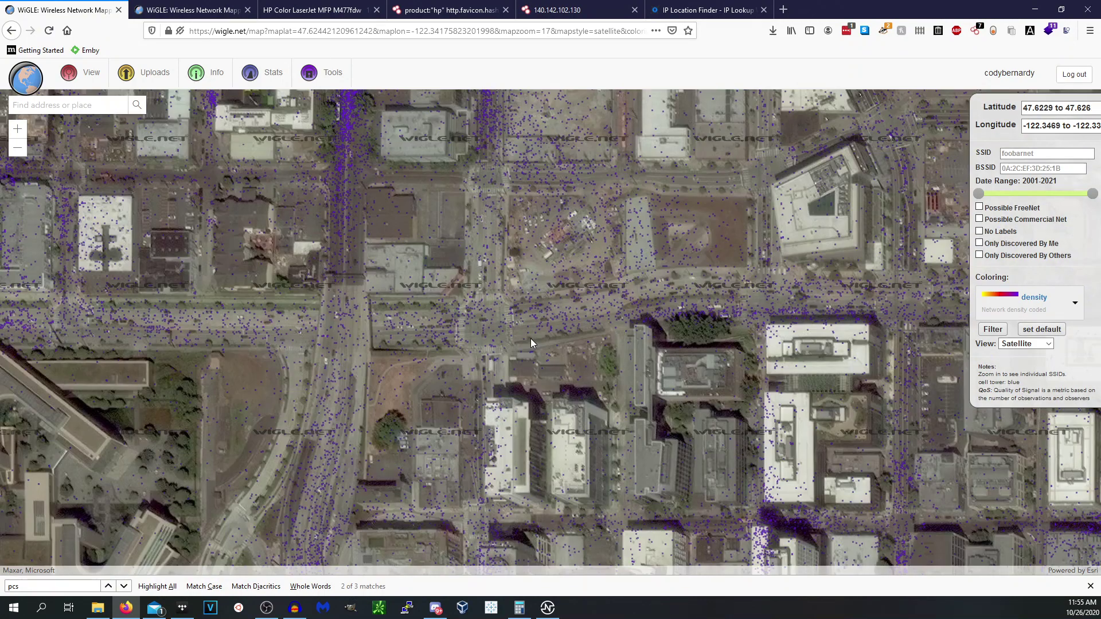
pyautogui.scroll(1, 531, 342)
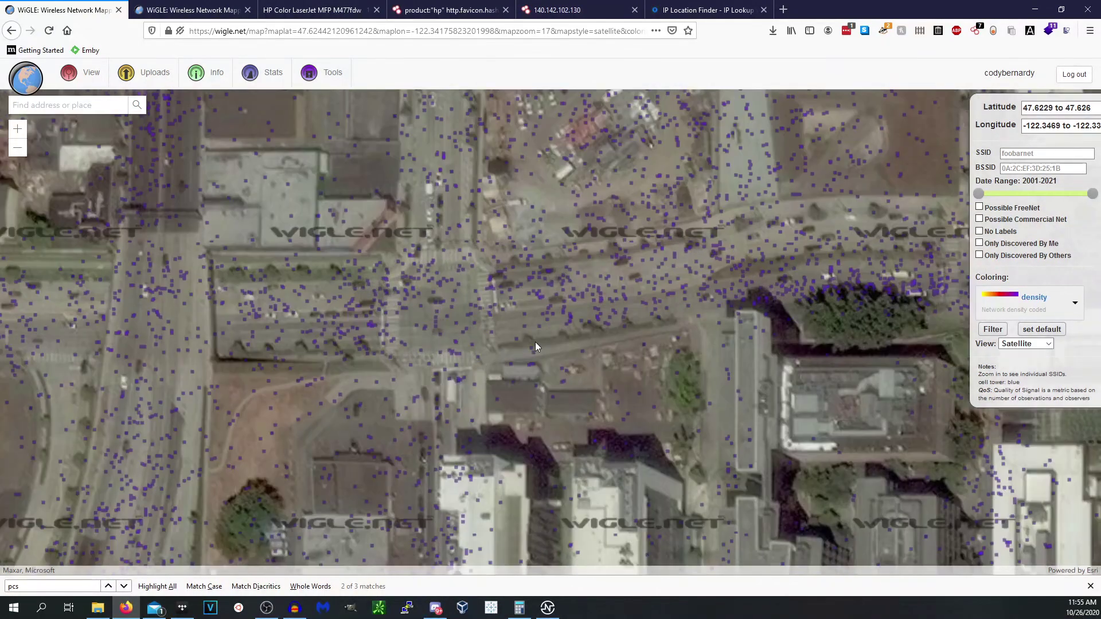
pyautogui.scroll(1, 629, 321)
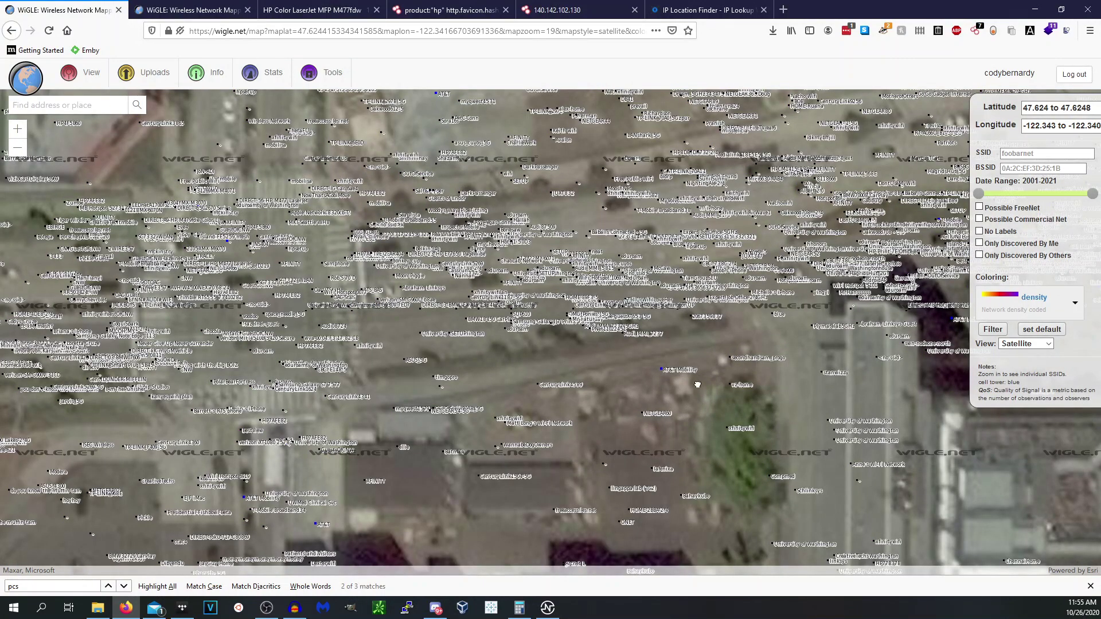
pyautogui.scroll(-1, 742, 385)
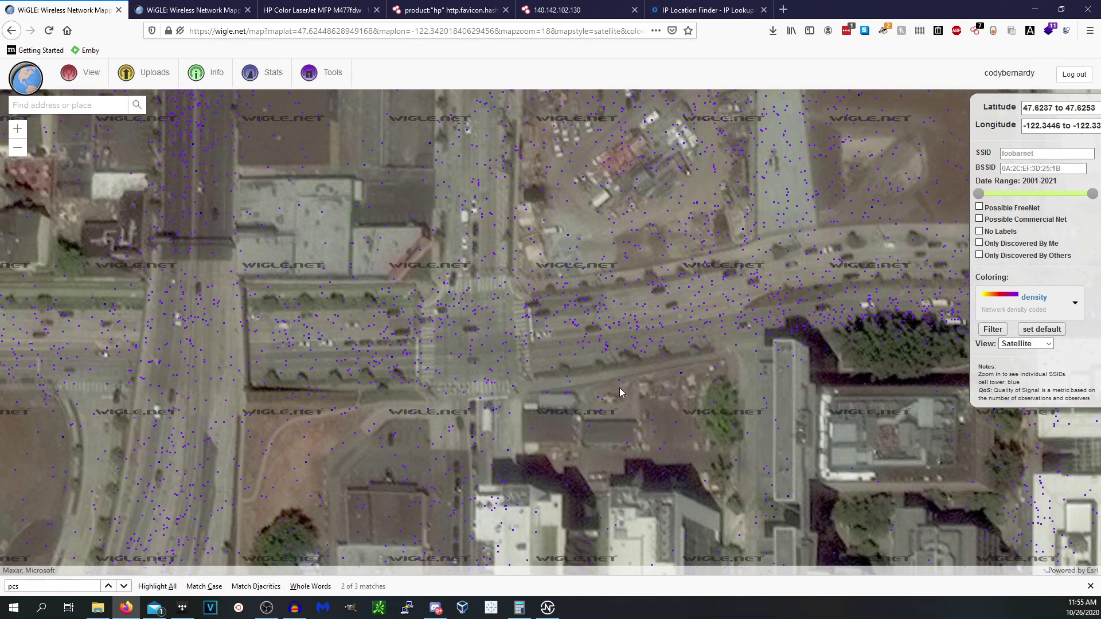